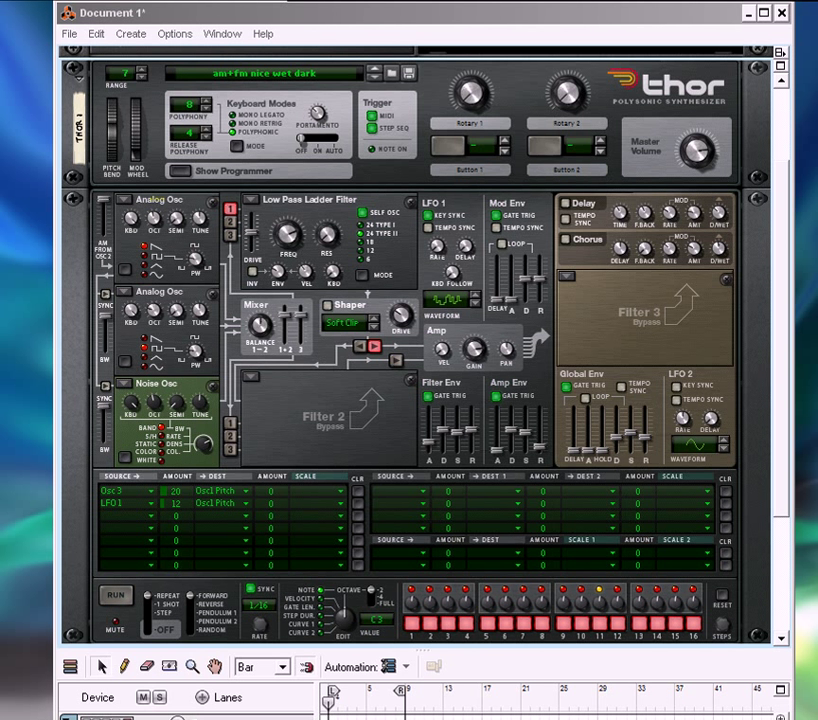
# - Reset the Thor synthesizer to its initial patch
pyautogui.click(96, 34)
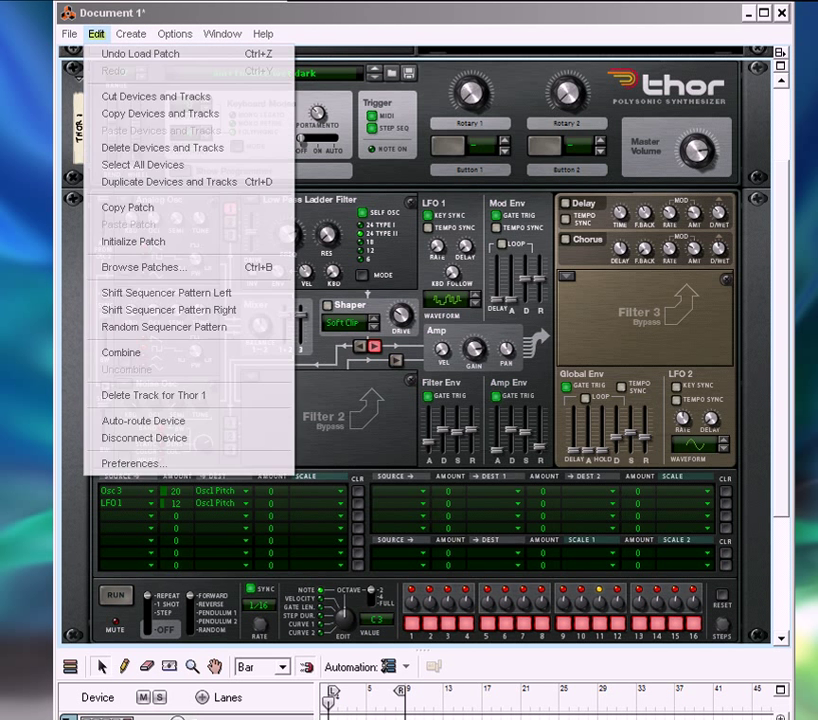
pyautogui.click(133, 241)
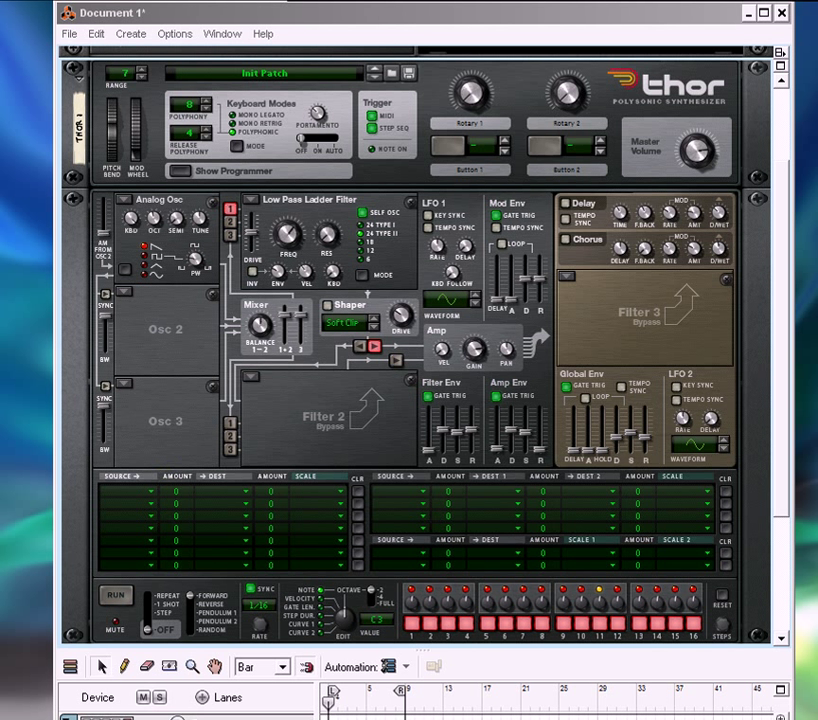
pyautogui.click(130, 491)
pyautogui.press('Escape')
pyautogui.click(123, 200)
pyautogui.press('Escape')
# - Load an Analog oscillator into the Osc 2 slot and start the step sequencer in Repeat mode
pyautogui.click(123, 292)
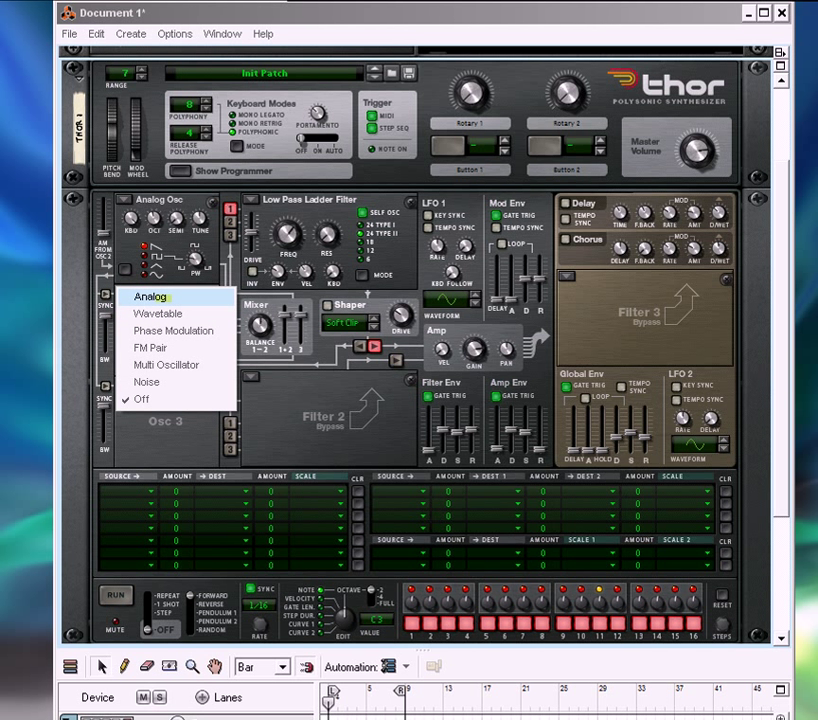
pyautogui.click(166, 297)
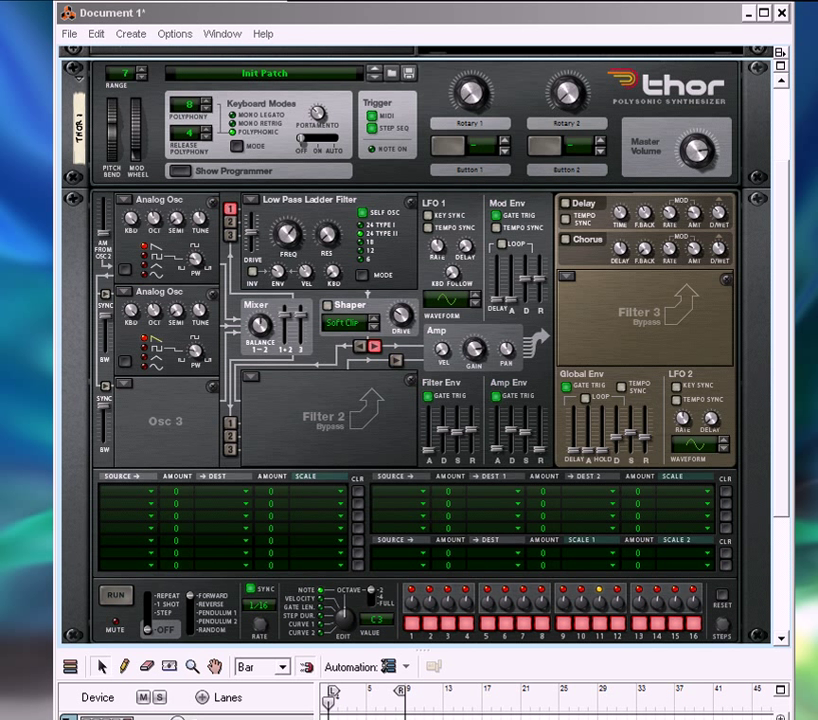
pyautogui.scroll(-1, 415, 345)
pyautogui.scroll(1, 415, 345)
pyautogui.click(116, 595)
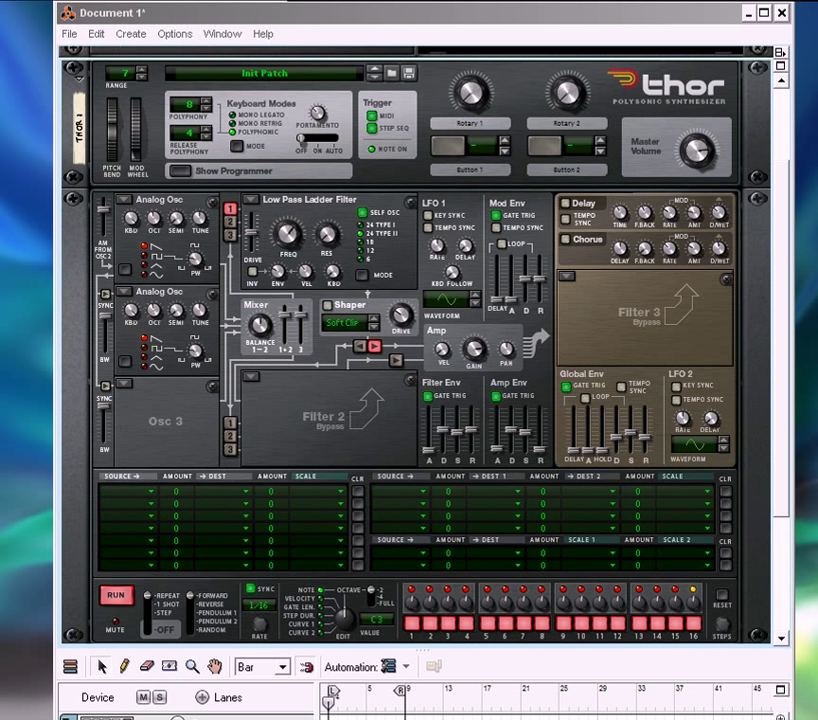
# - Adjust the octave of Osc 2 and raise the AM from Osc 2 amount to its maximum
pyautogui.moveTo(154, 311); pyautogui.dragTo(154, 323)
pyautogui.moveTo(154, 218)
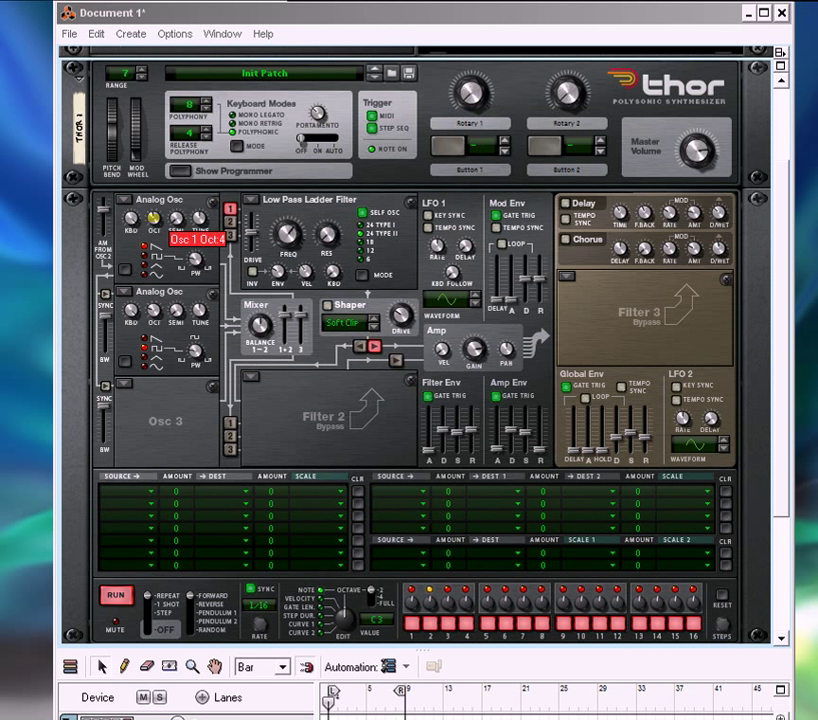
pyautogui.moveTo(154, 311)
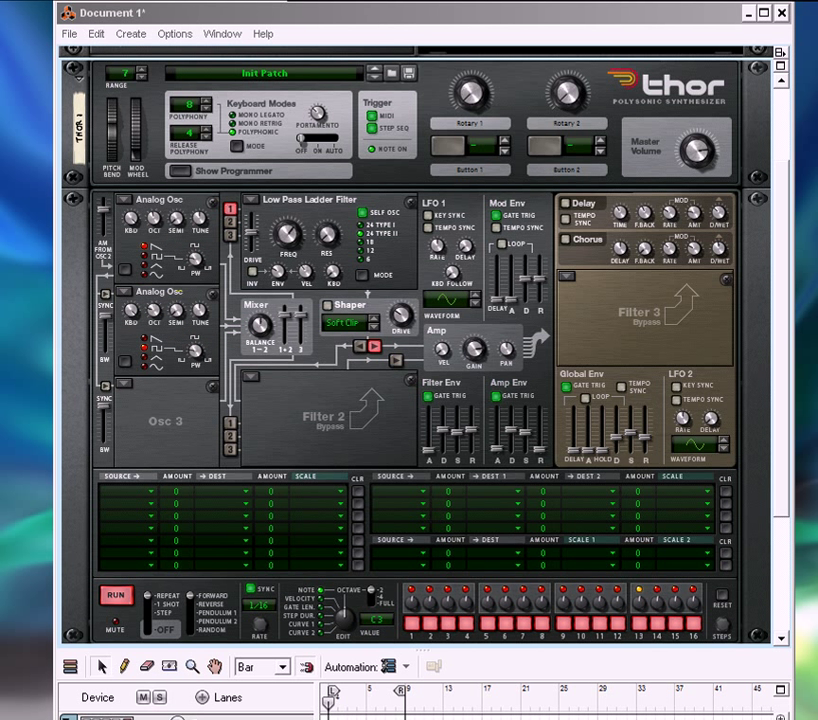
pyautogui.moveTo(103, 209); pyautogui.dragTo(103, 198)
# - Load a Noise oscillator into the Osc 3 slot and route Osc 3 to Osc 1 Pitch in the first modulation row
pyautogui.click(125, 385)
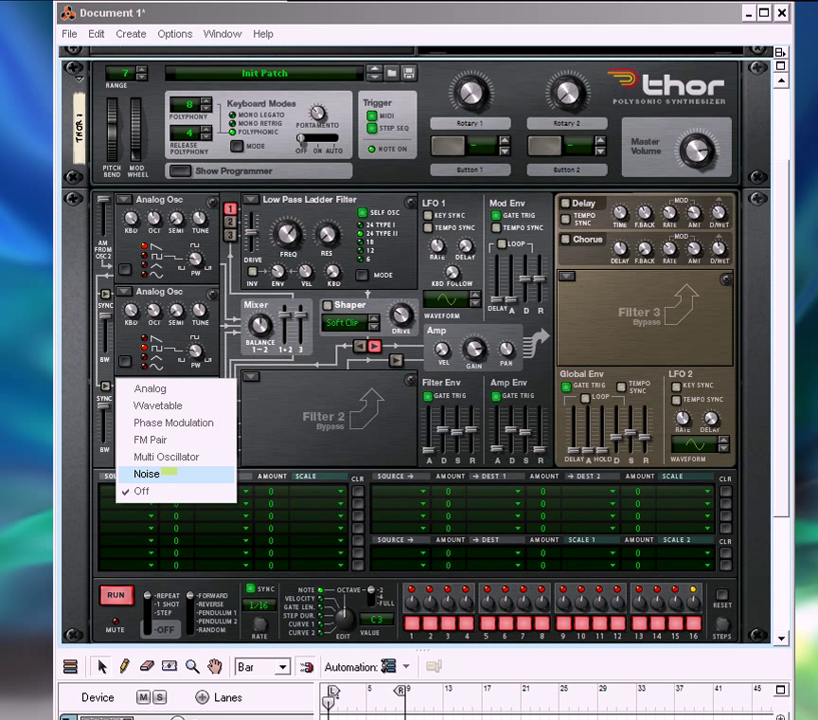
pyautogui.click(168, 476)
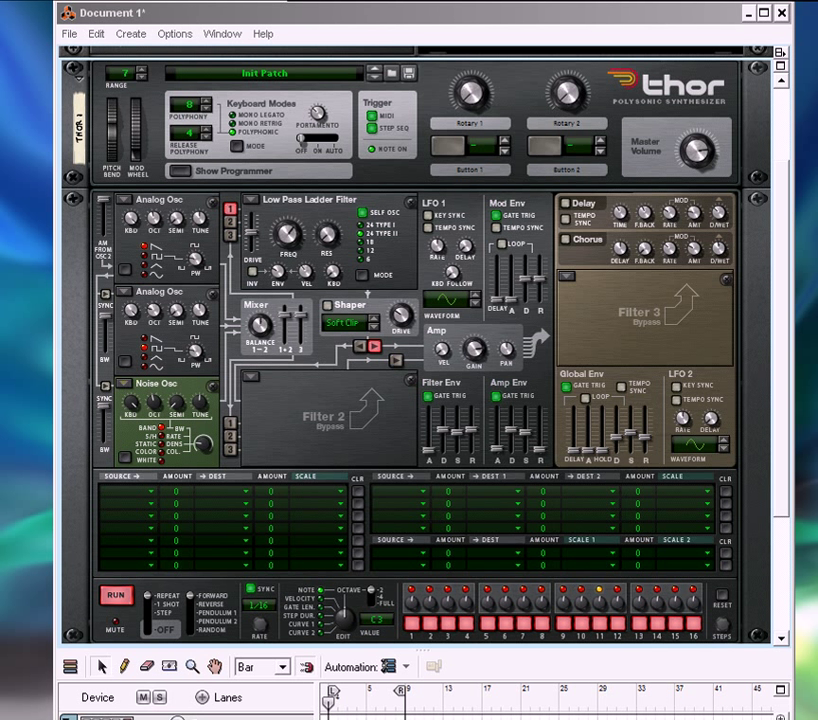
pyautogui.click(125, 490)
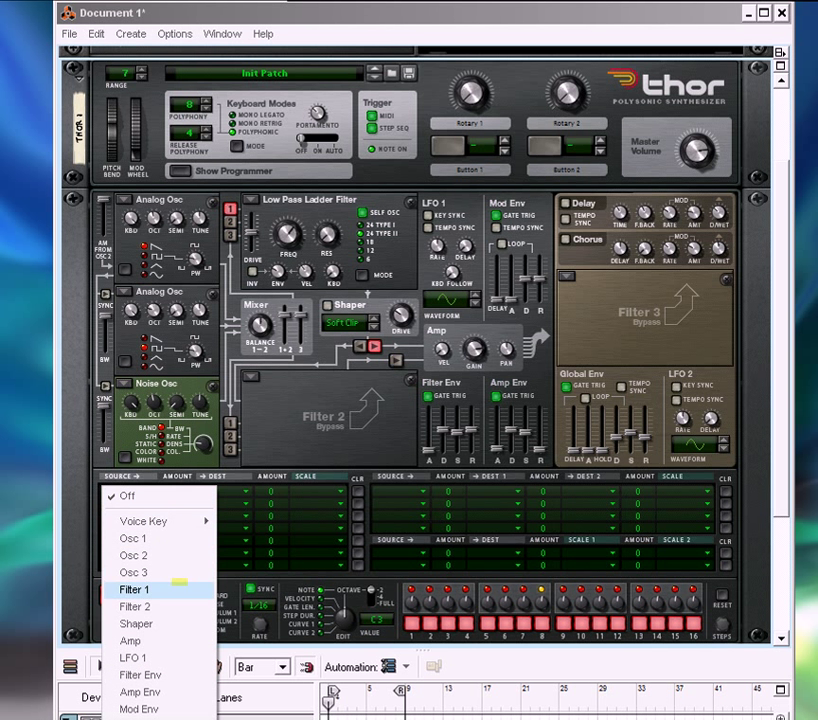
pyautogui.click(170, 570)
pyautogui.click(215, 490)
pyautogui.moveTo(228, 520)
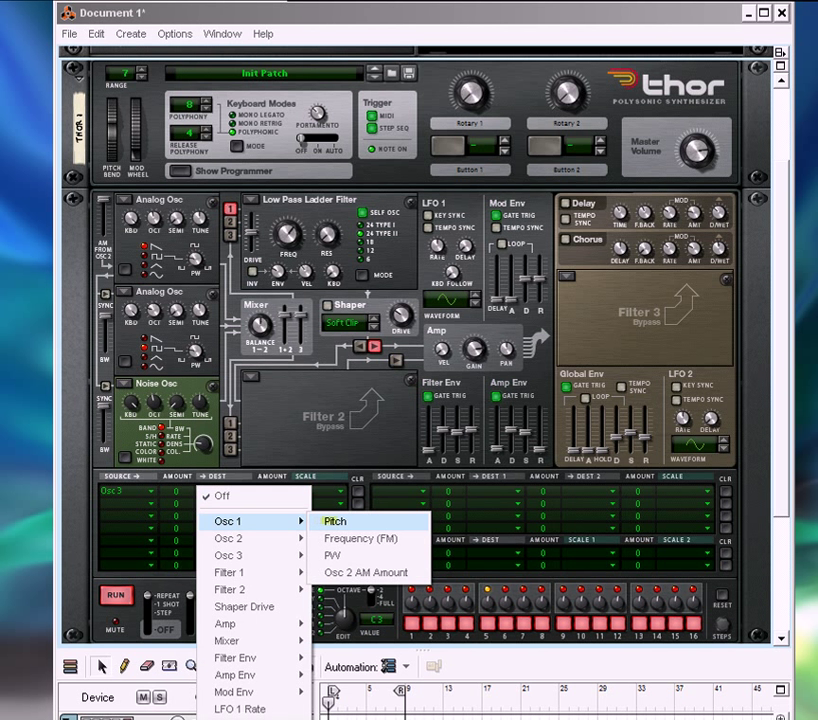
pyautogui.click(338, 522)
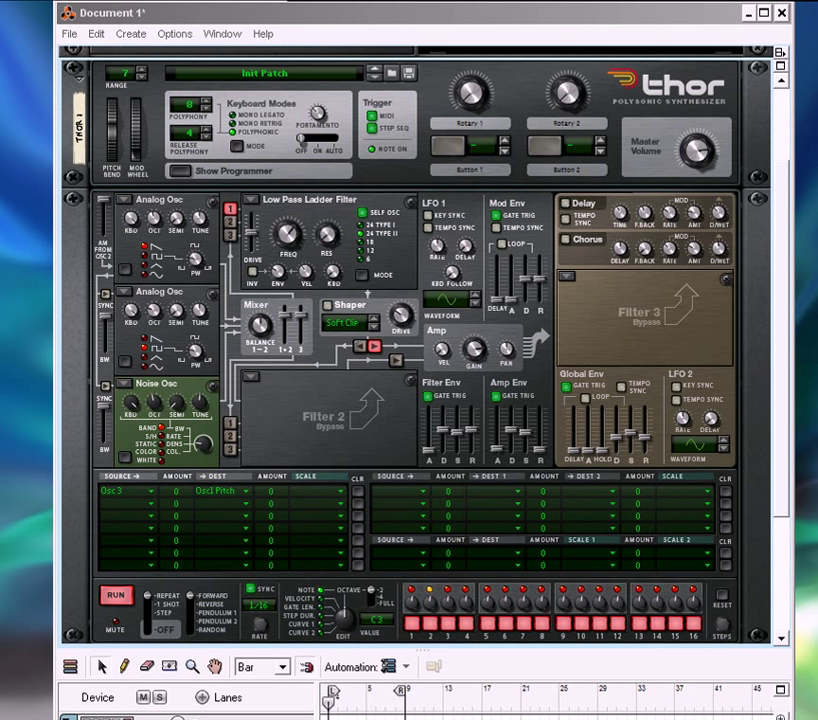
# - Adjust the noise oscillator's bandwidth and set the amount of the Osc 3 to Osc 1 Pitch routing to 14
pyautogui.moveTo(175, 491); pyautogui.dragTo(175, 482)
pyautogui.moveTo(203, 443)
pyautogui.mouseDown()
pyautogui.moveTo(229, 389)
pyautogui.moveTo(203, 421)
pyautogui.mouseUp()
pyautogui.moveTo(203, 444)
pyautogui.moveTo(175, 491); pyautogui.dragTo(176, 485)
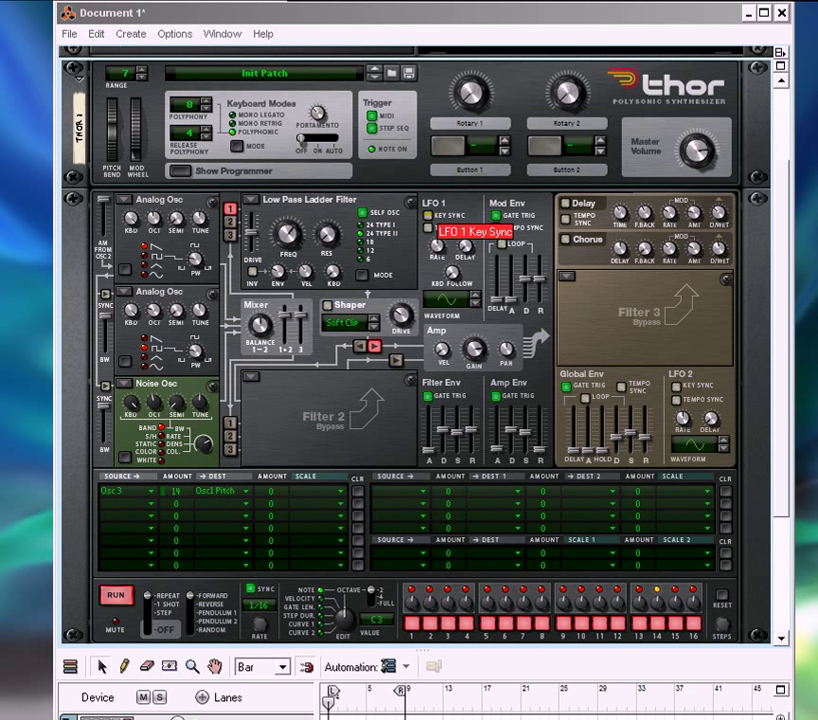
# - Configure LFO 1 with key sync on, a lowered rate and the stepped random waveform
pyautogui.click(429, 216)
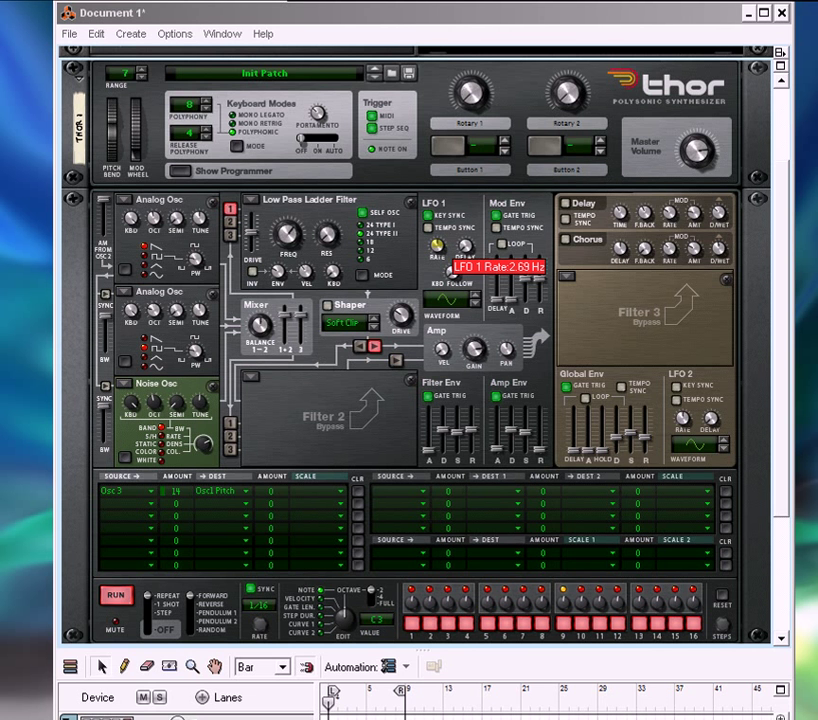
pyautogui.press('Tab')
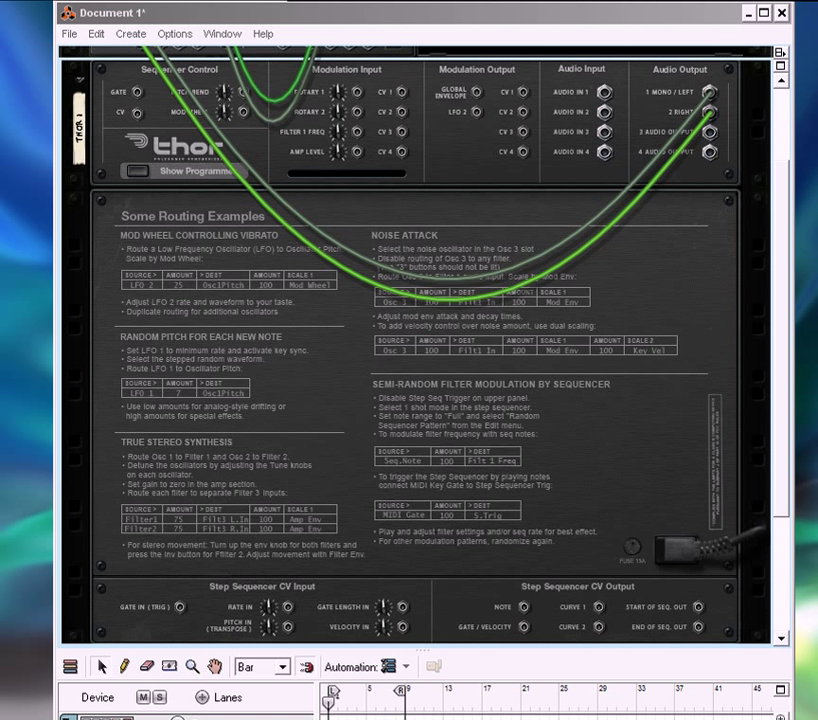
pyautogui.press('Tab')
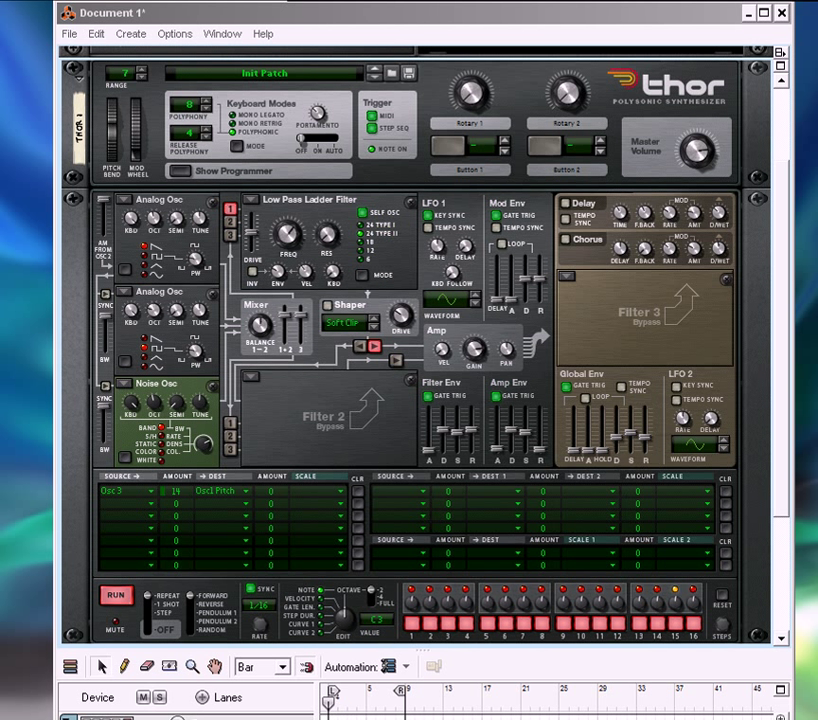
pyautogui.moveTo(437, 246); pyautogui.dragTo(440, 320)
pyautogui.moveTo(437, 246)
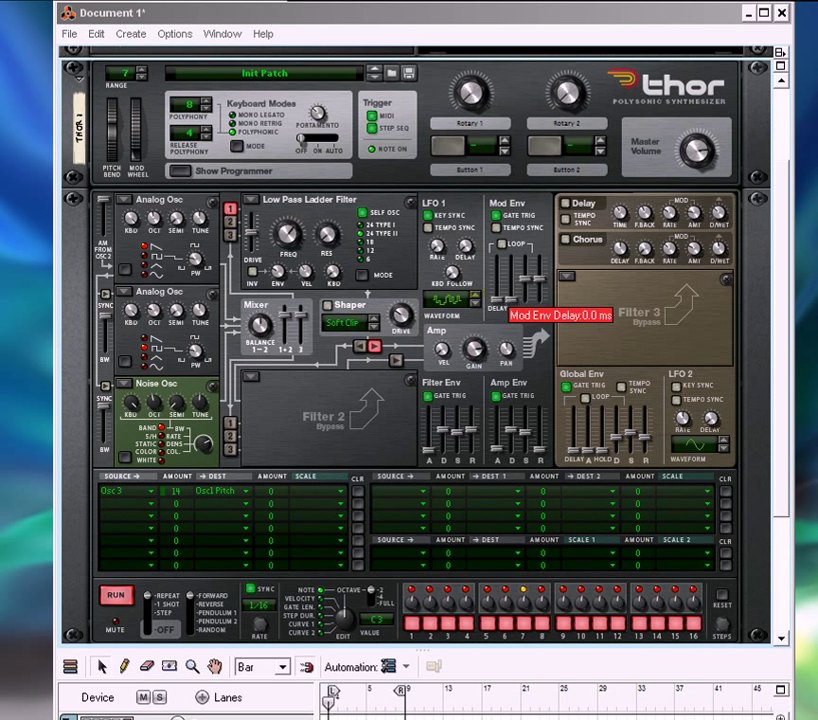
pyautogui.click(475, 297)
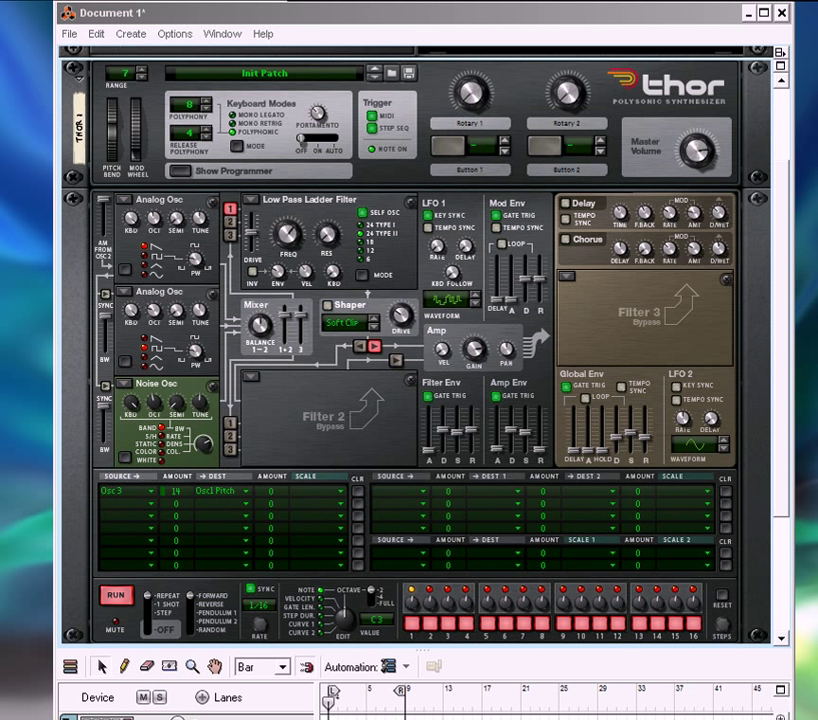
# - Route Osc 1 to Osc 1 Pitch in the second modulation row with an amount of 8
pyautogui.click(125, 503)
pyautogui.click(130, 550)
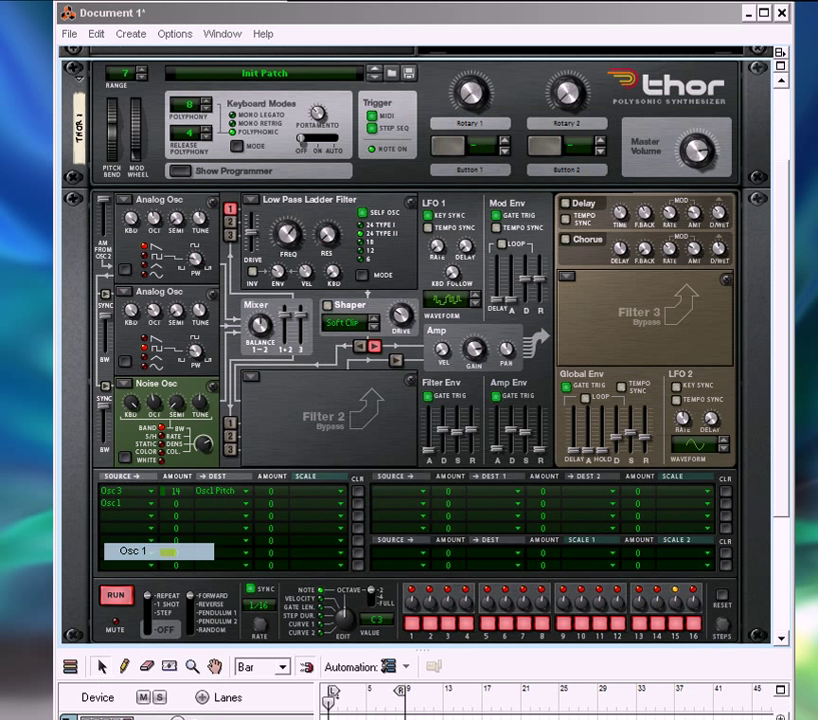
pyautogui.click(215, 503)
pyautogui.moveTo(225, 532)
pyautogui.click(325, 532)
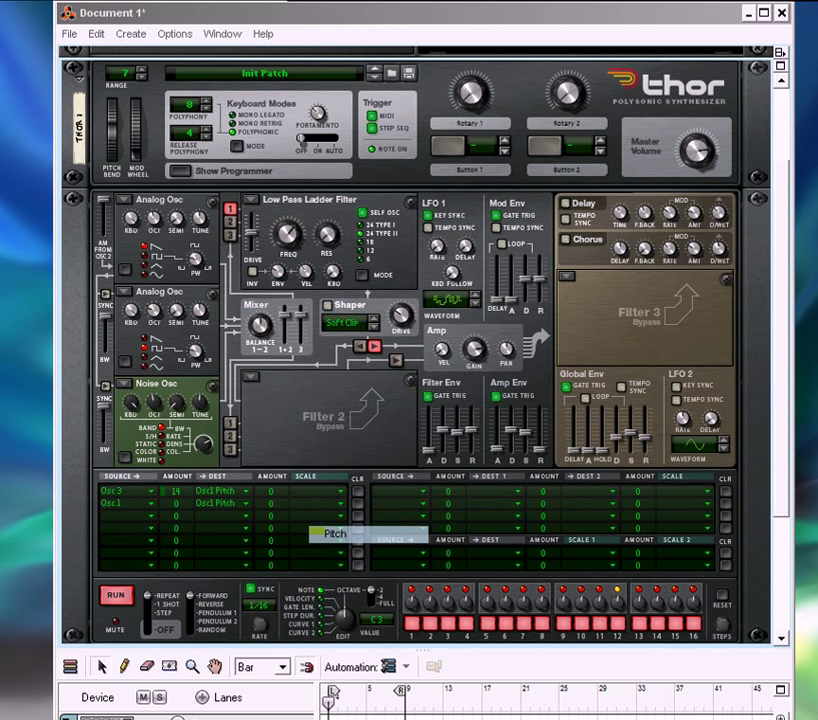
pyautogui.moveTo(175, 504); pyautogui.dragTo(175, 469)
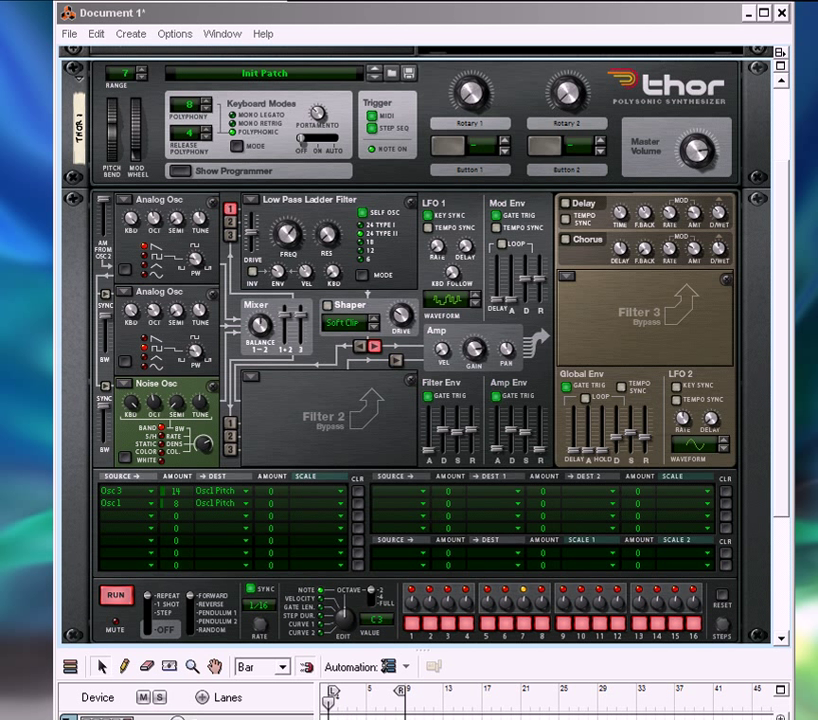
# - Adjust the noise oscillator's bandwidth and set the pulse width of Osc 2 to 88
pyautogui.moveTo(204, 444)
pyautogui.mouseDown()
pyautogui.moveTo(204, 415)
pyautogui.moveTo(203, 508)
pyautogui.moveTo(203, 435)
pyautogui.mouseUp()
pyautogui.click(203, 443)
pyautogui.moveTo(197, 351)
pyautogui.mouseDown()
pyautogui.moveTo(197, 374)
pyautogui.moveTo(197, 317)
pyautogui.moveTo(197, 337)
pyautogui.mouseUp()
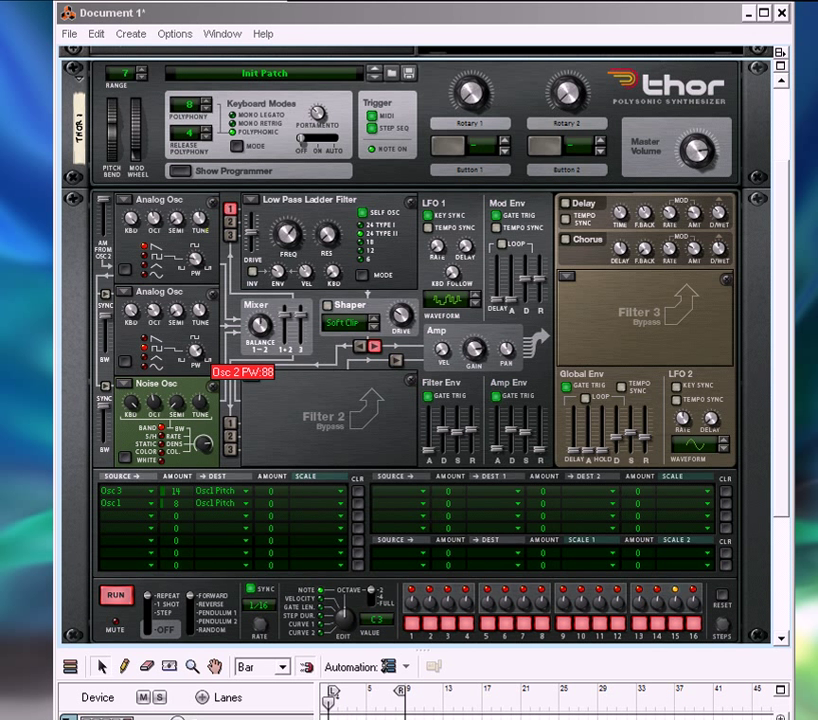